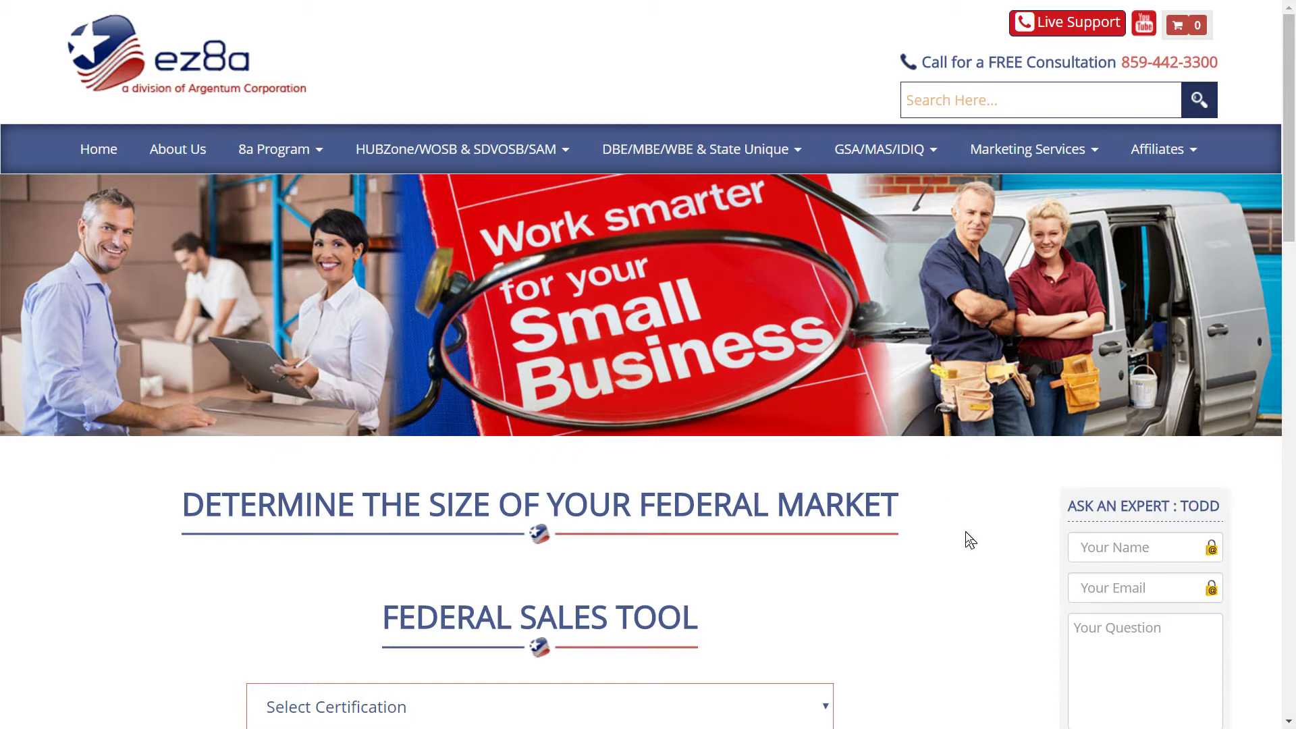
Step: Change the certification type to 8a and place the cursor in the NAICS search box
scroll(1005, 549, "down", 3)
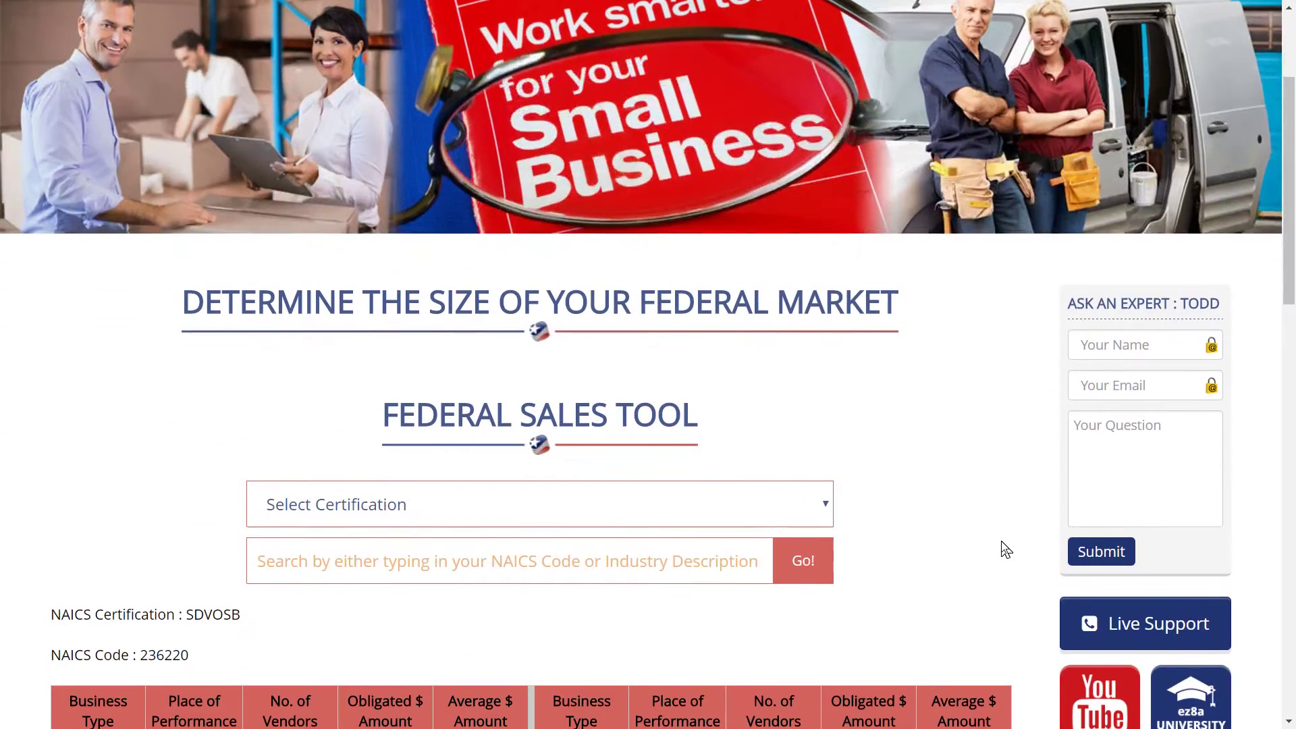
left_click(825, 511)
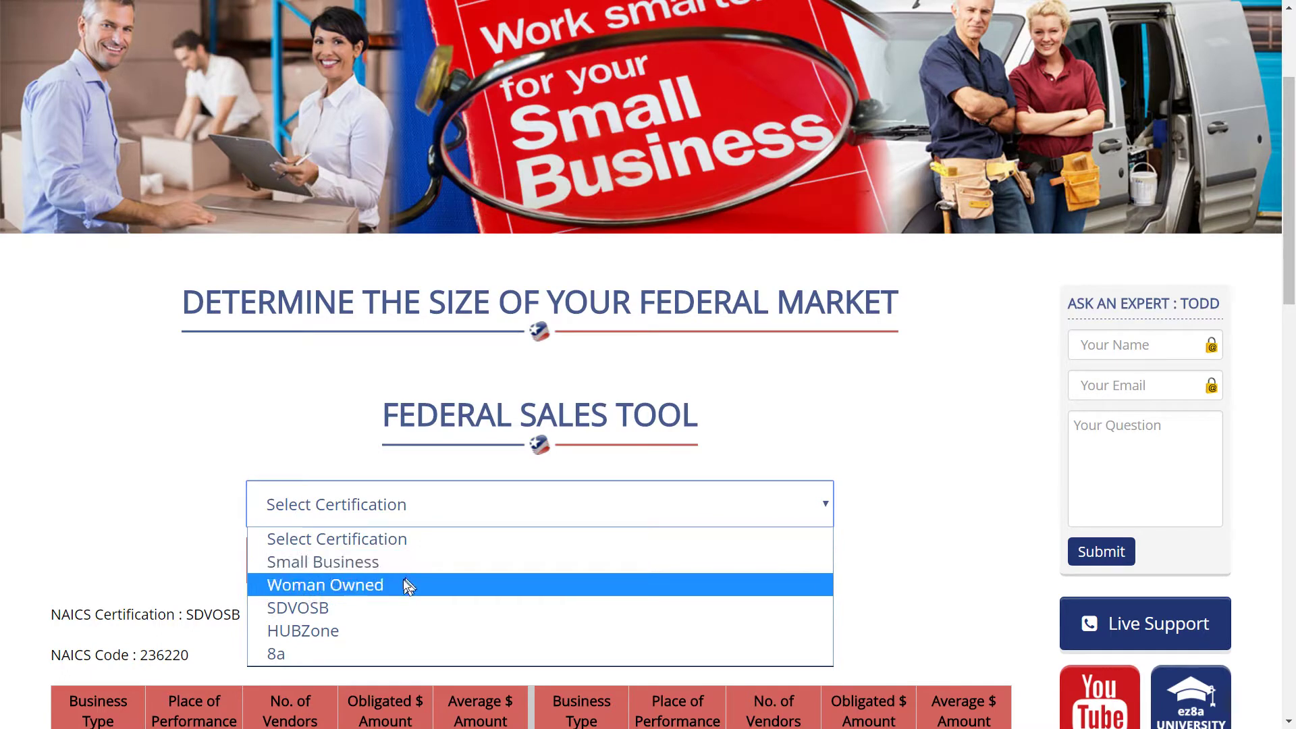
left_click(347, 652)
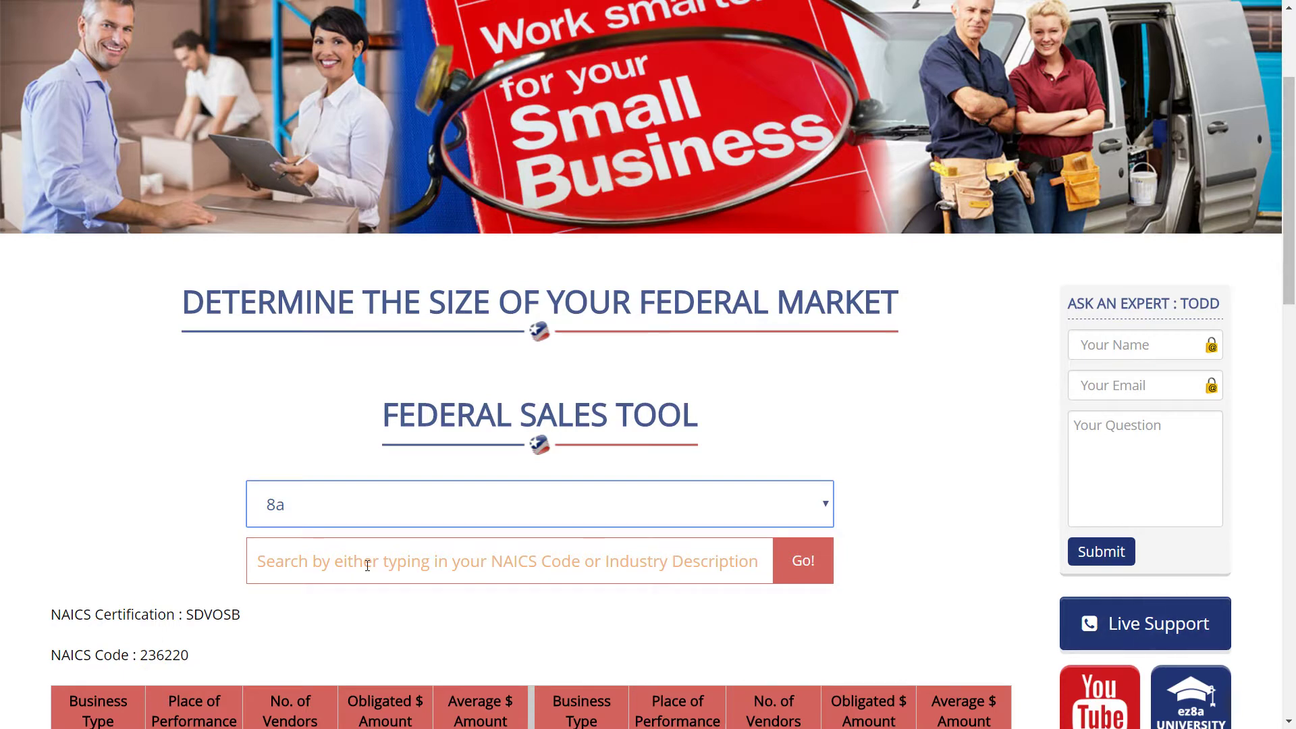
left_click(315, 563)
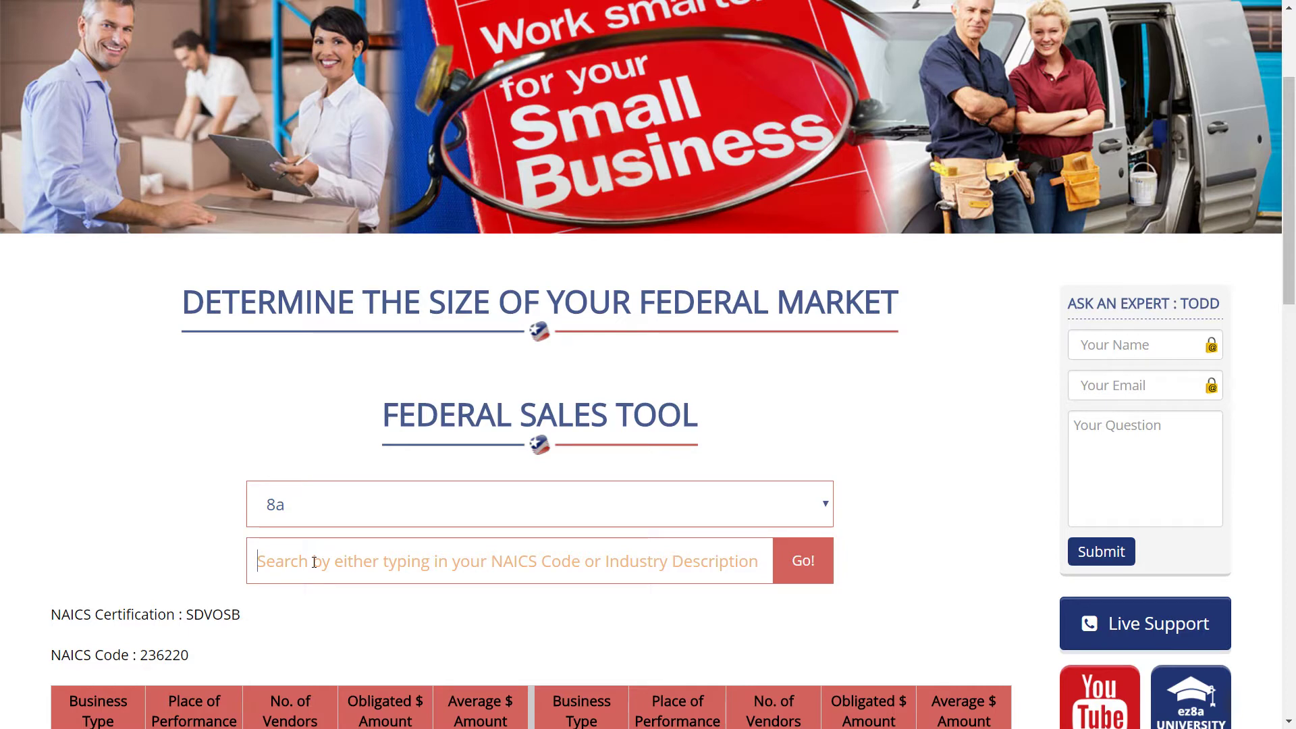
Step: Search the NAICS codes for 'general contractor'
type("g")
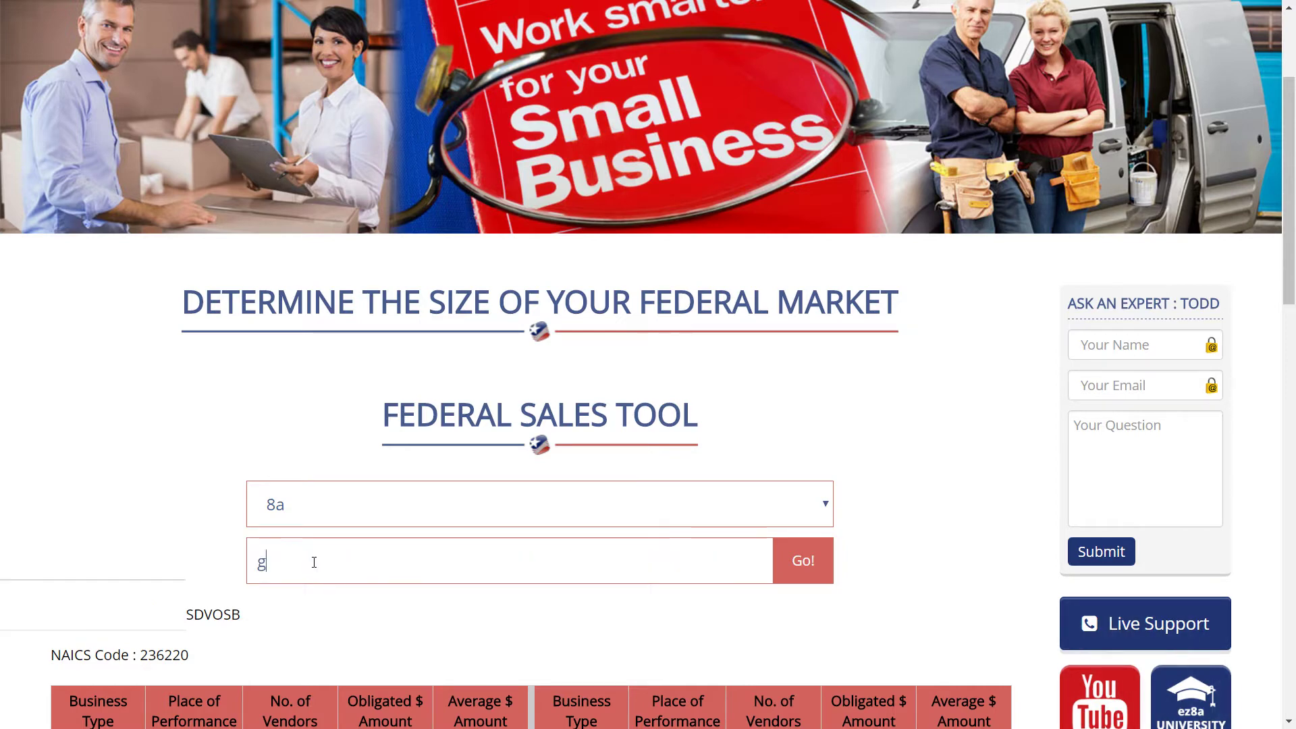
type("eneral contractor")
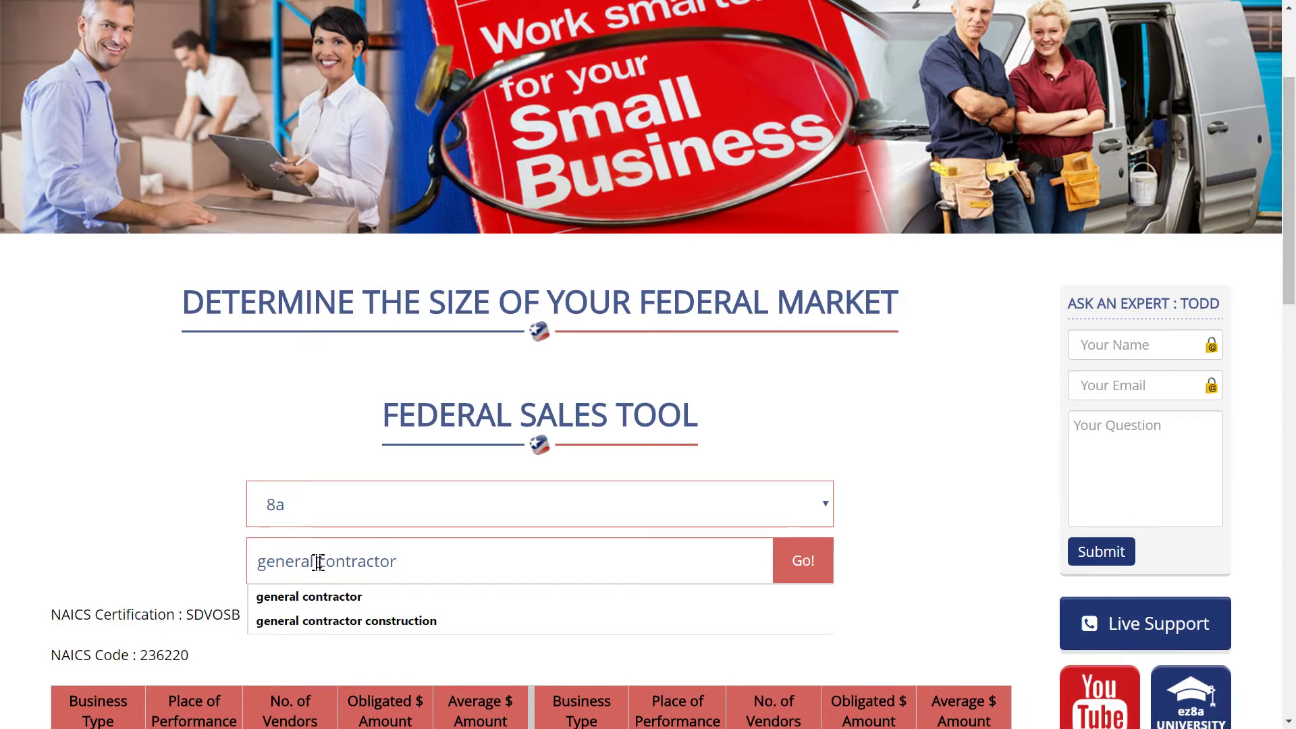
left_click(804, 563)
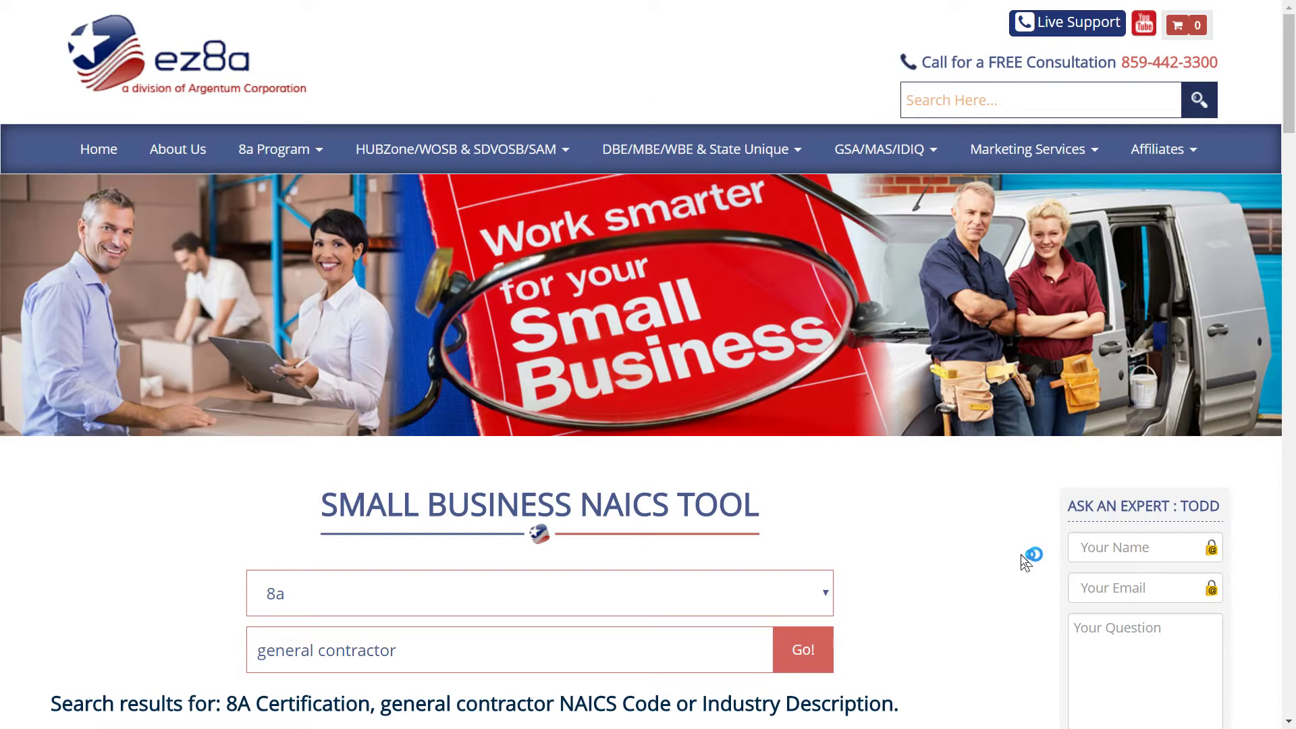
Step: Pick NAICS code 236220 from the general contractor results to view its 8a spending
scroll(1033, 567, "down", 5)
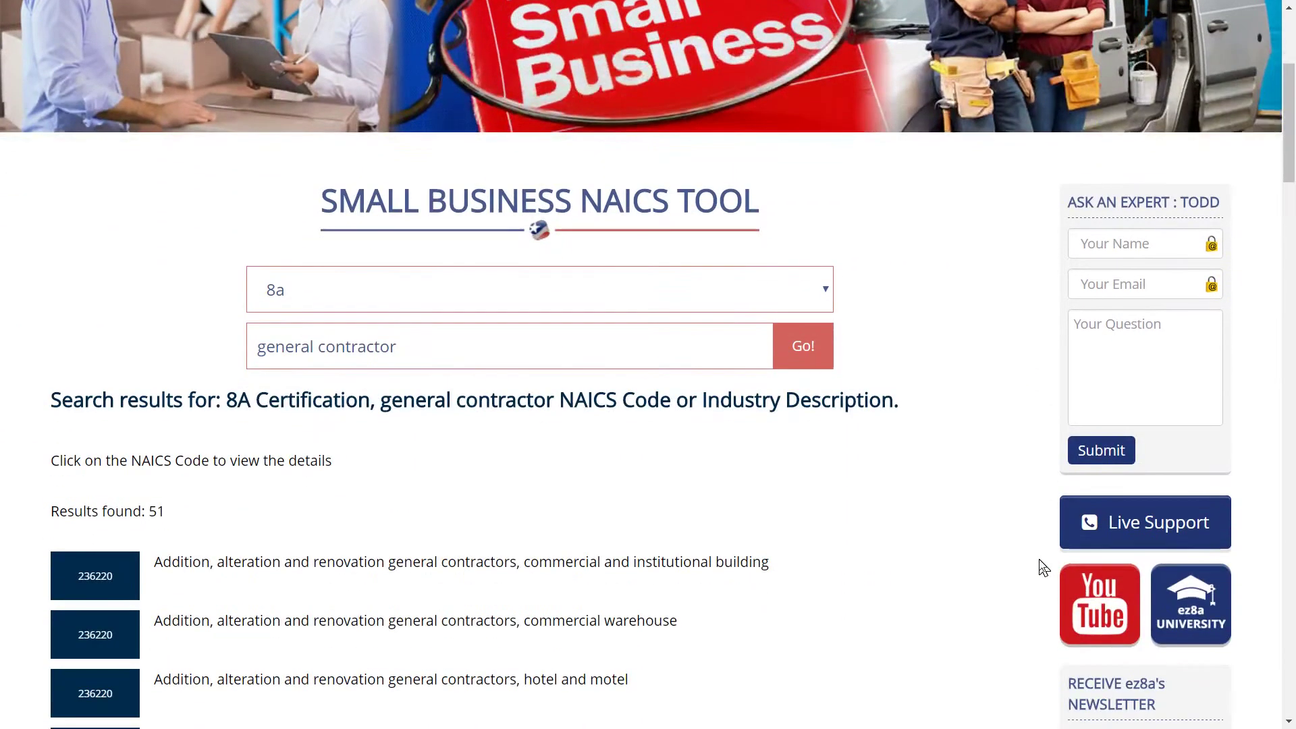
scroll(1040, 568, "down", 4)
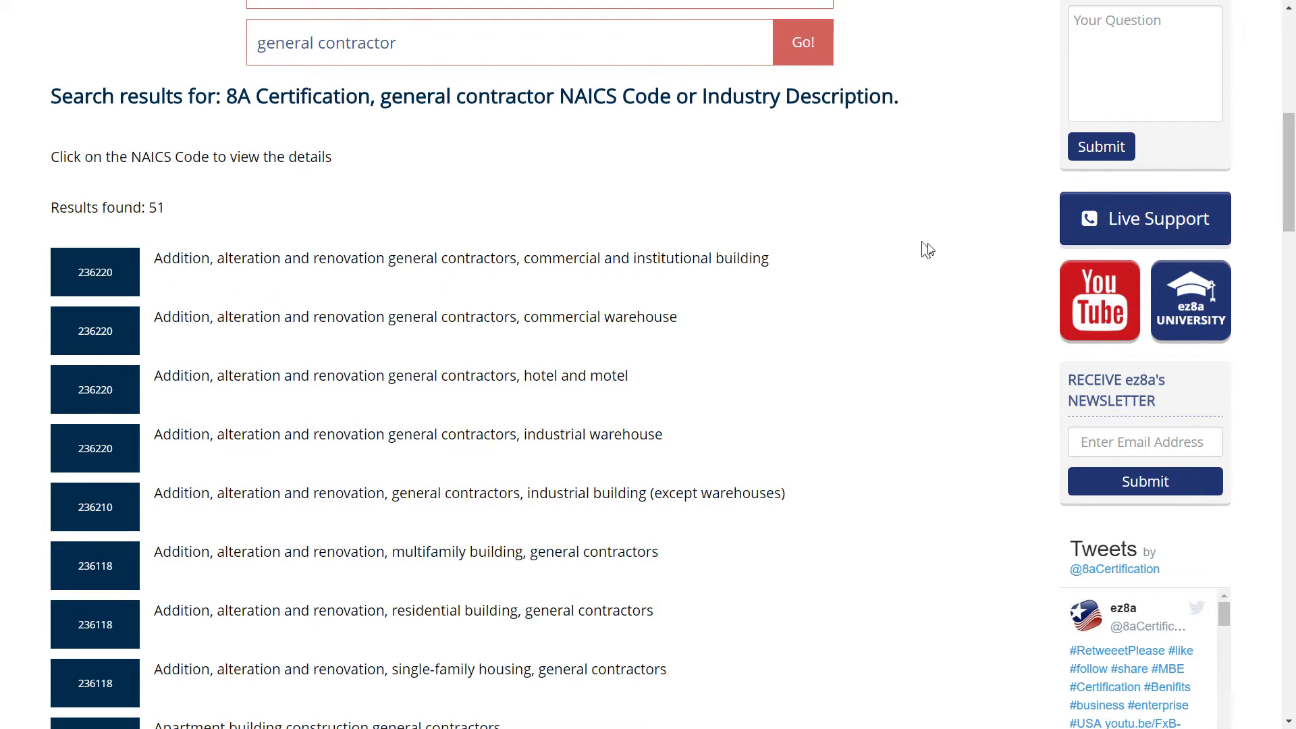
scroll(986, 252, "up", 3)
scroll(986, 251, "down", 1)
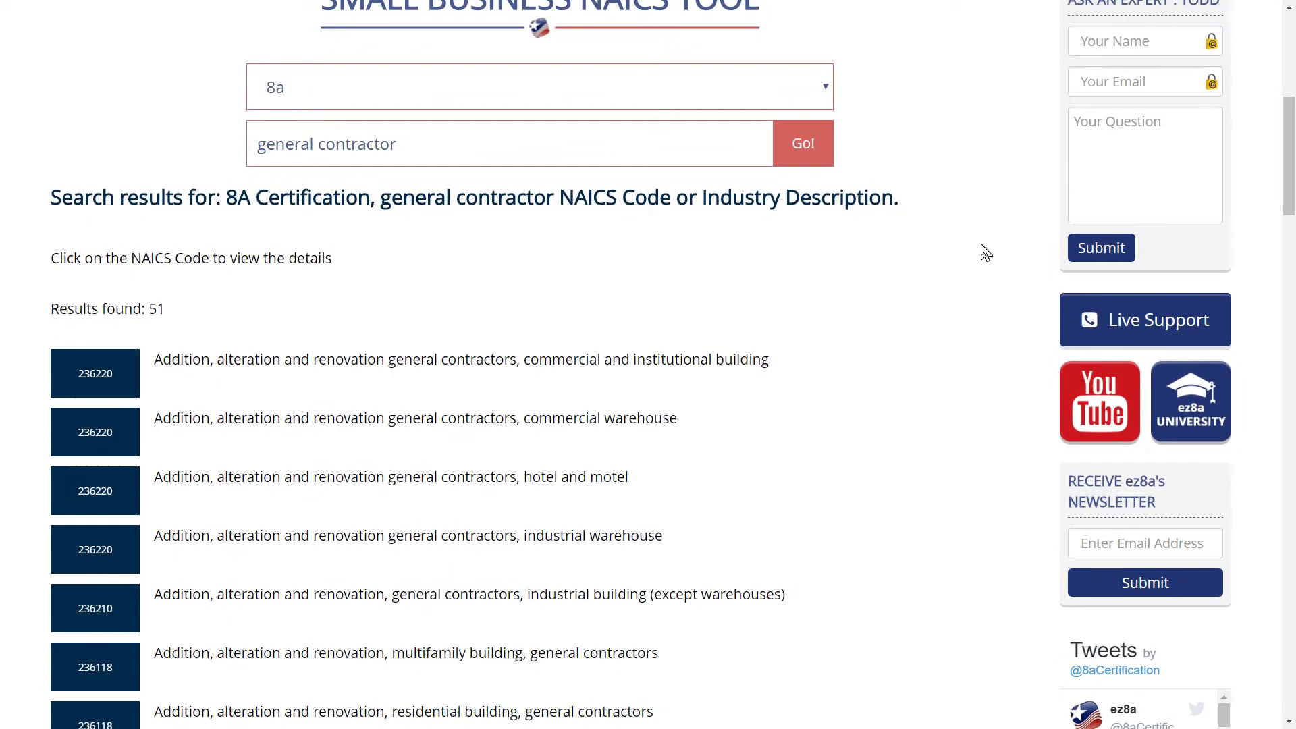
scroll(986, 251, "up", 2)
left_click(80, 484)
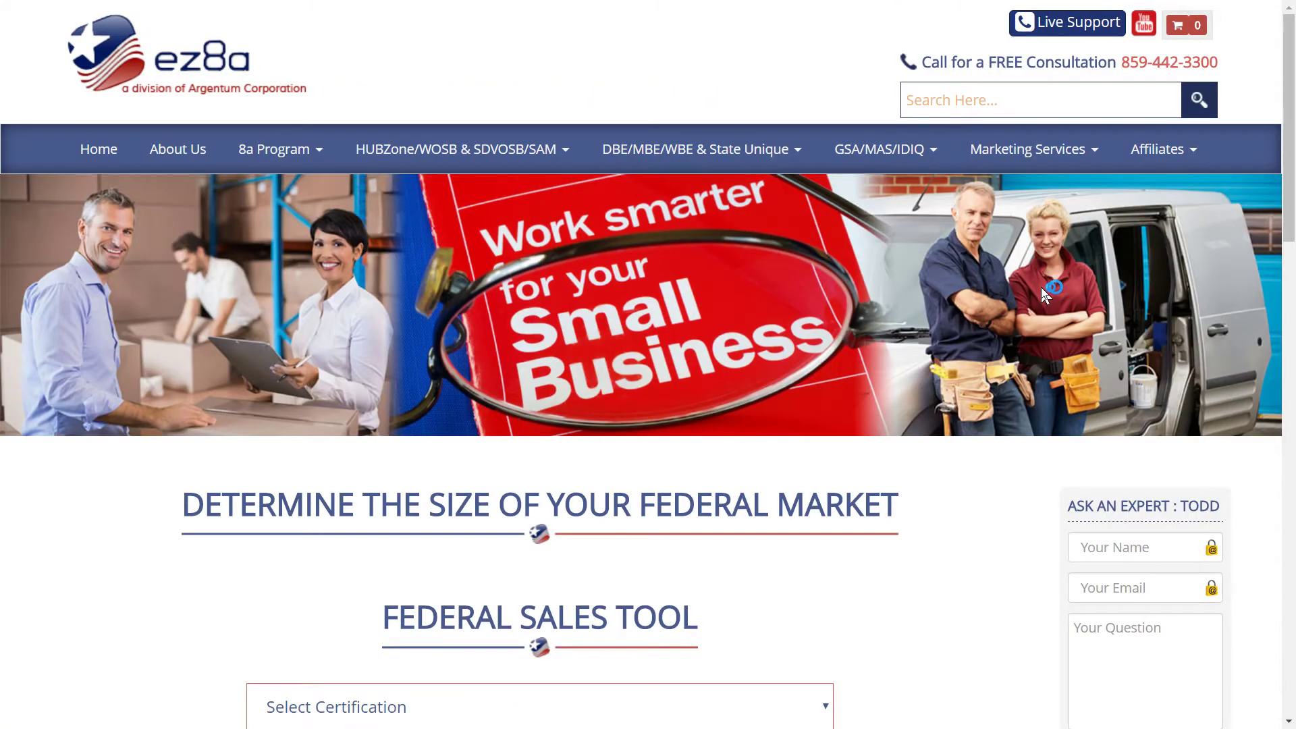
scroll(1037, 334, "down", 5)
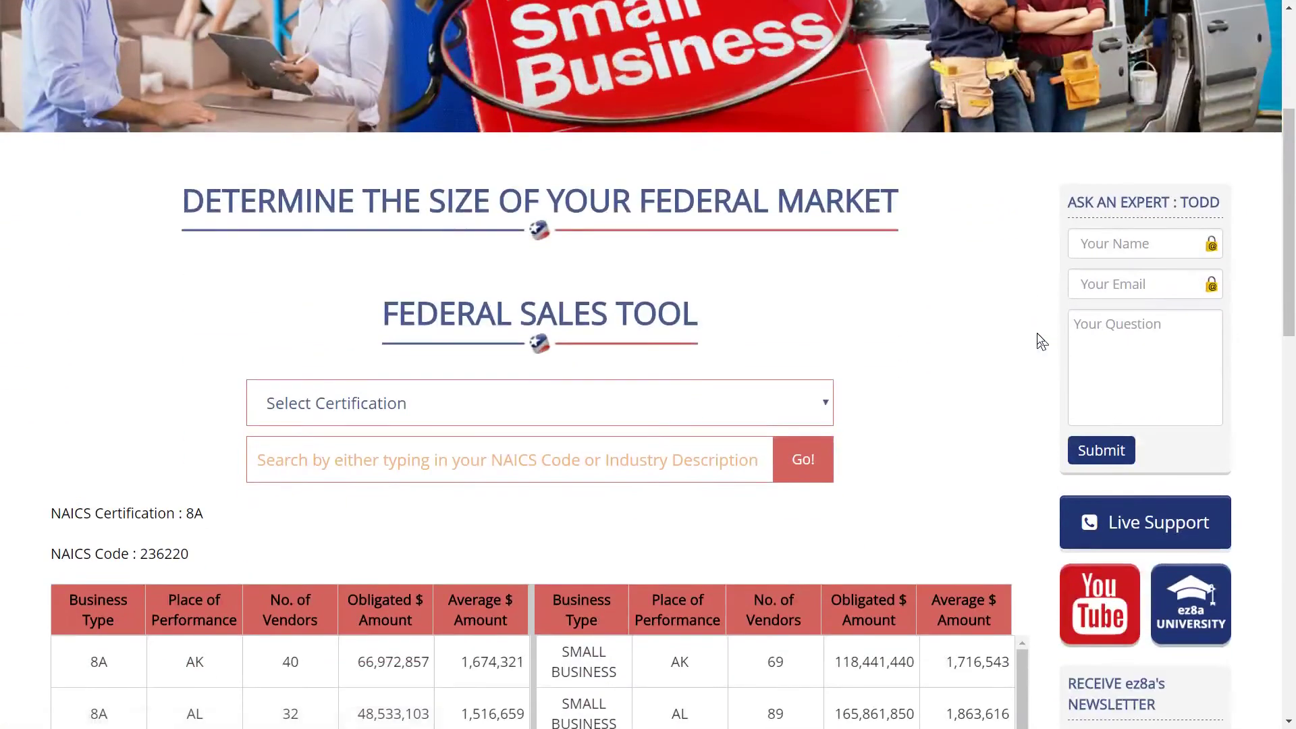
scroll(1042, 343, "down", 6)
scroll(1045, 345, "down", 1)
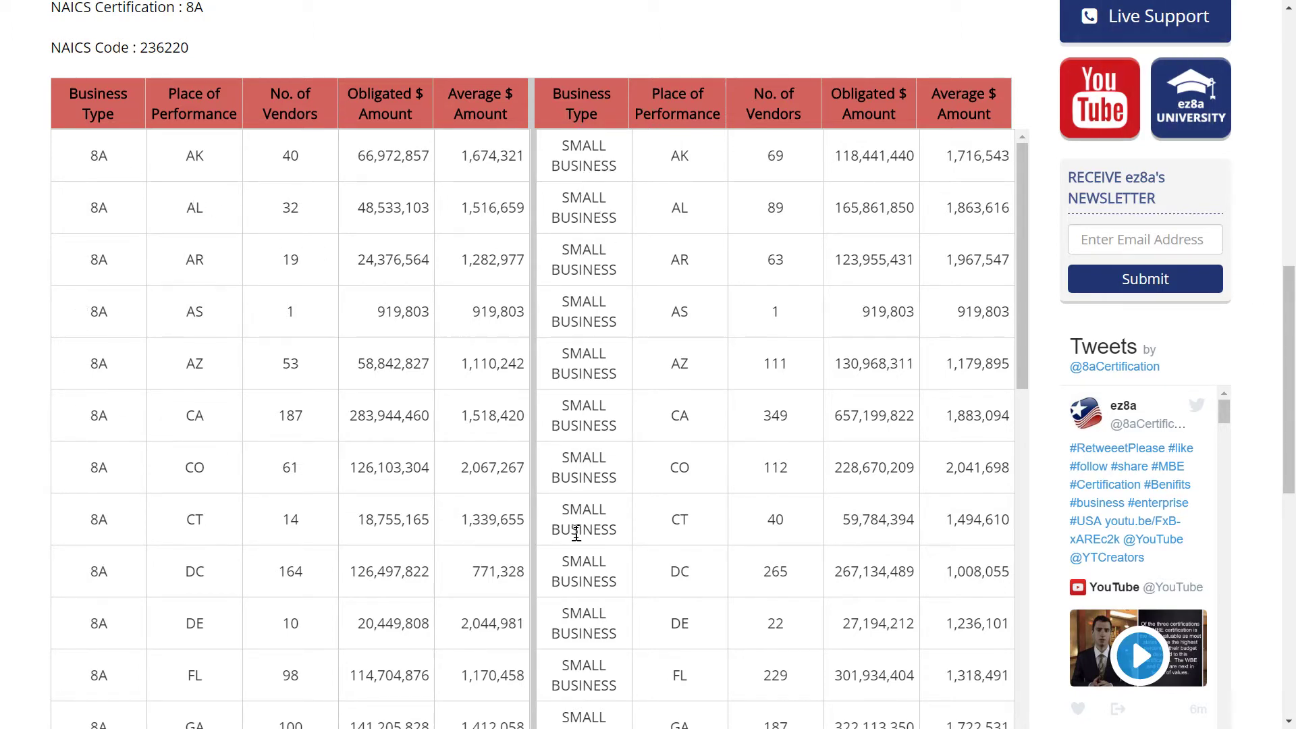
scroll(576, 533, "down", 8)
scroll(575, 532, "down", 10)
scroll(574, 533, "down", 10)
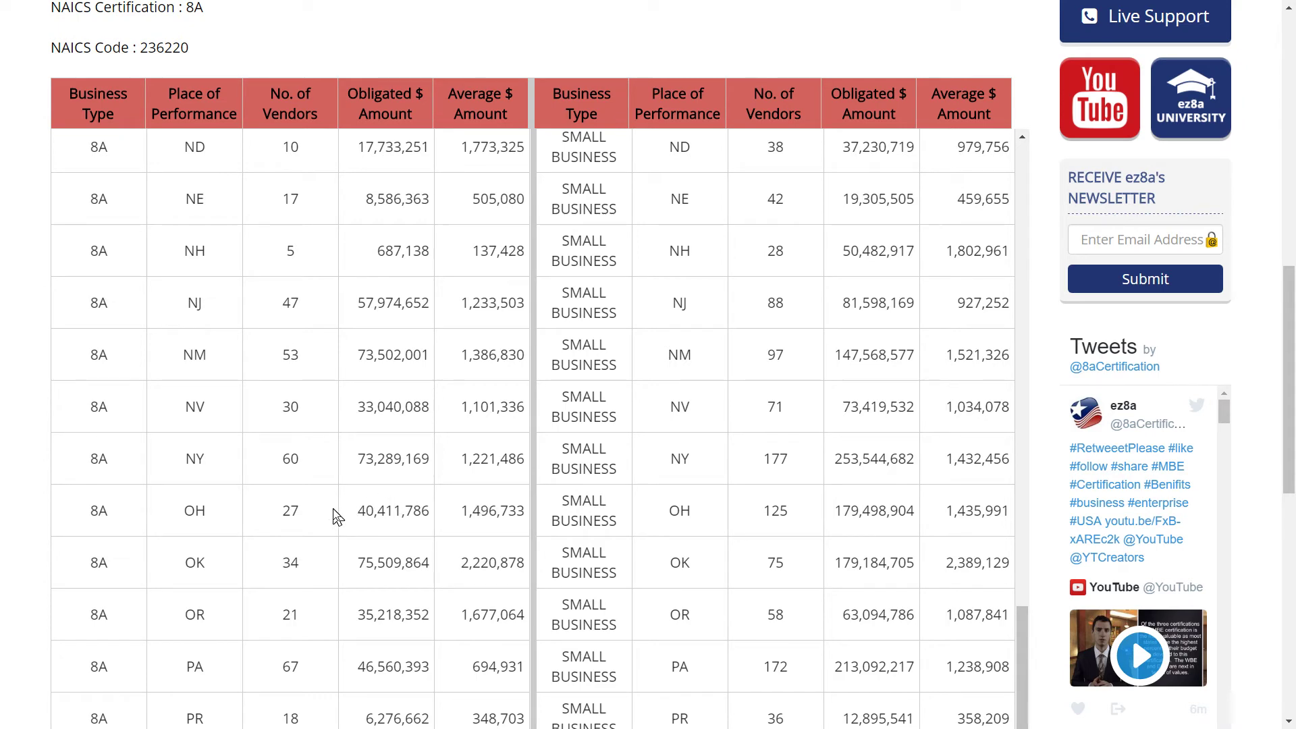
scroll(307, 518, "up", 7)
scroll(307, 519, "up", 4)
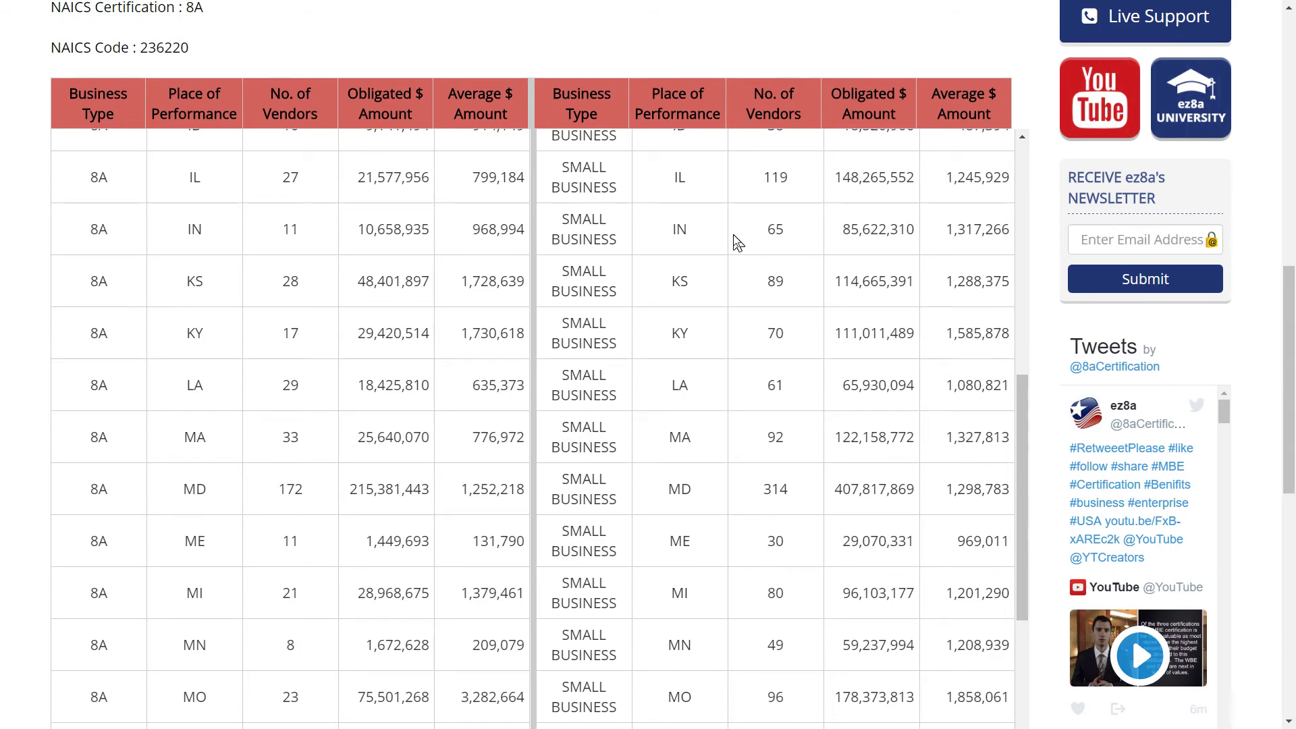
scroll(565, 270, "up", 3)
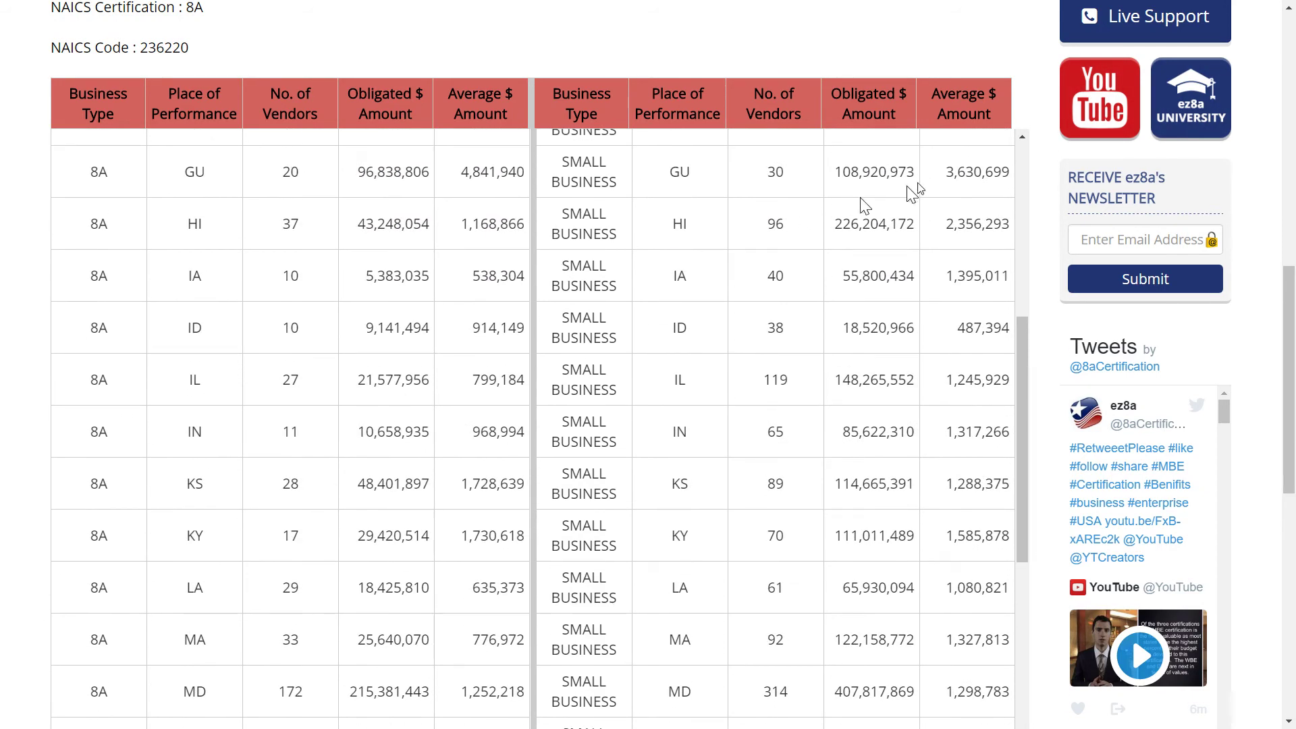
scroll(1040, 169, "up", 8)
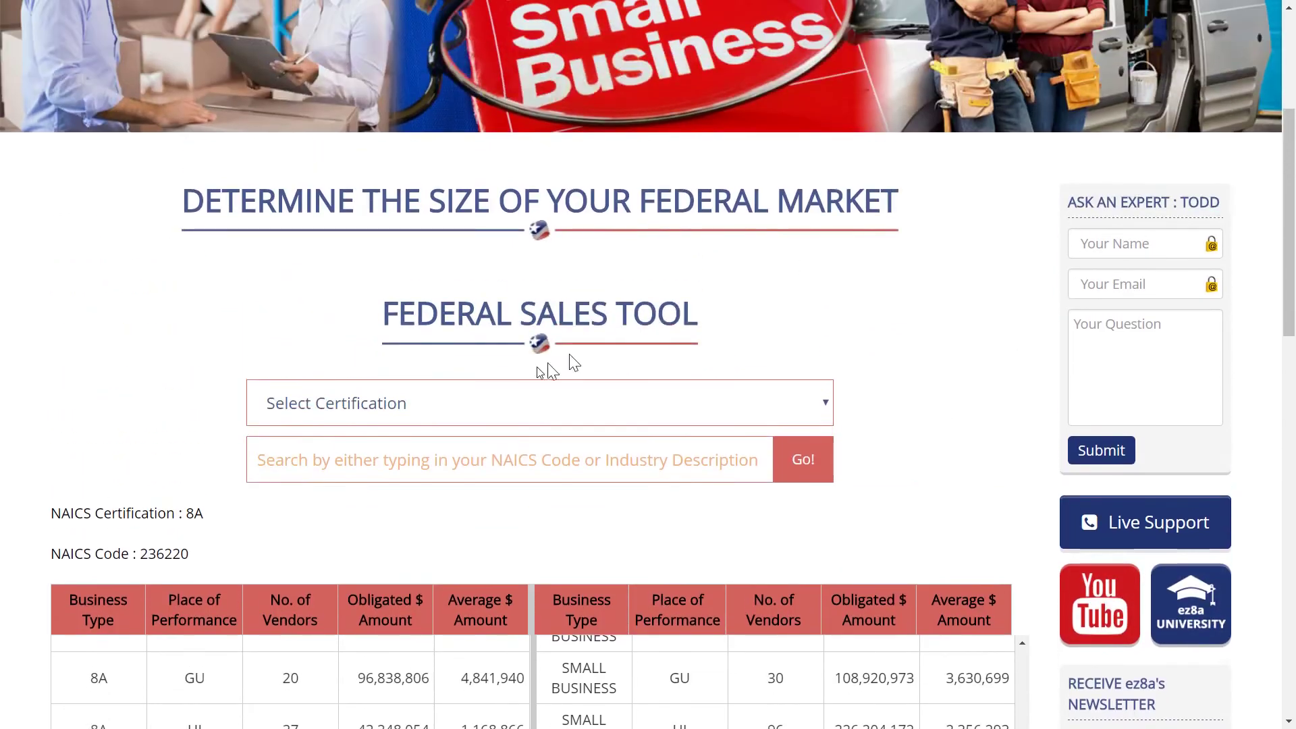
Step: Switch the certification to SDVOSB and search for NAICS code 236220
left_click(409, 407)
left_click(326, 511)
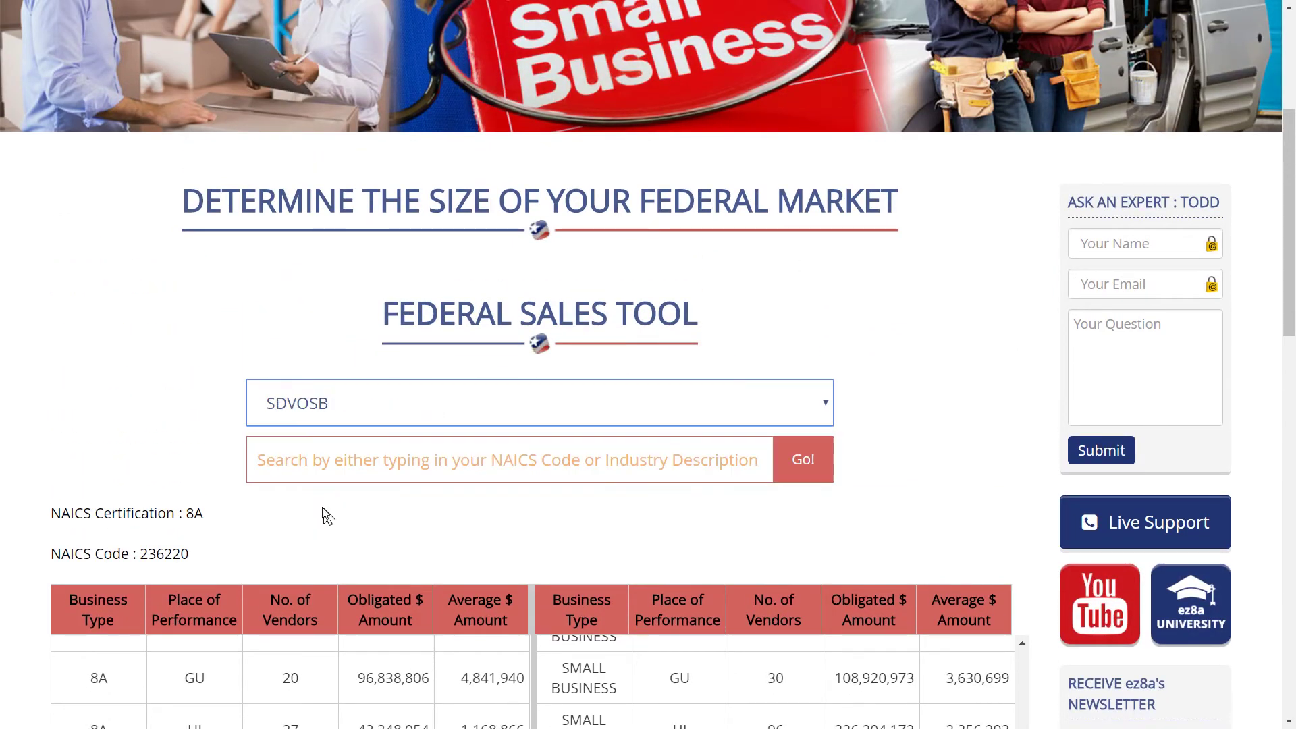
left_click(260, 460)
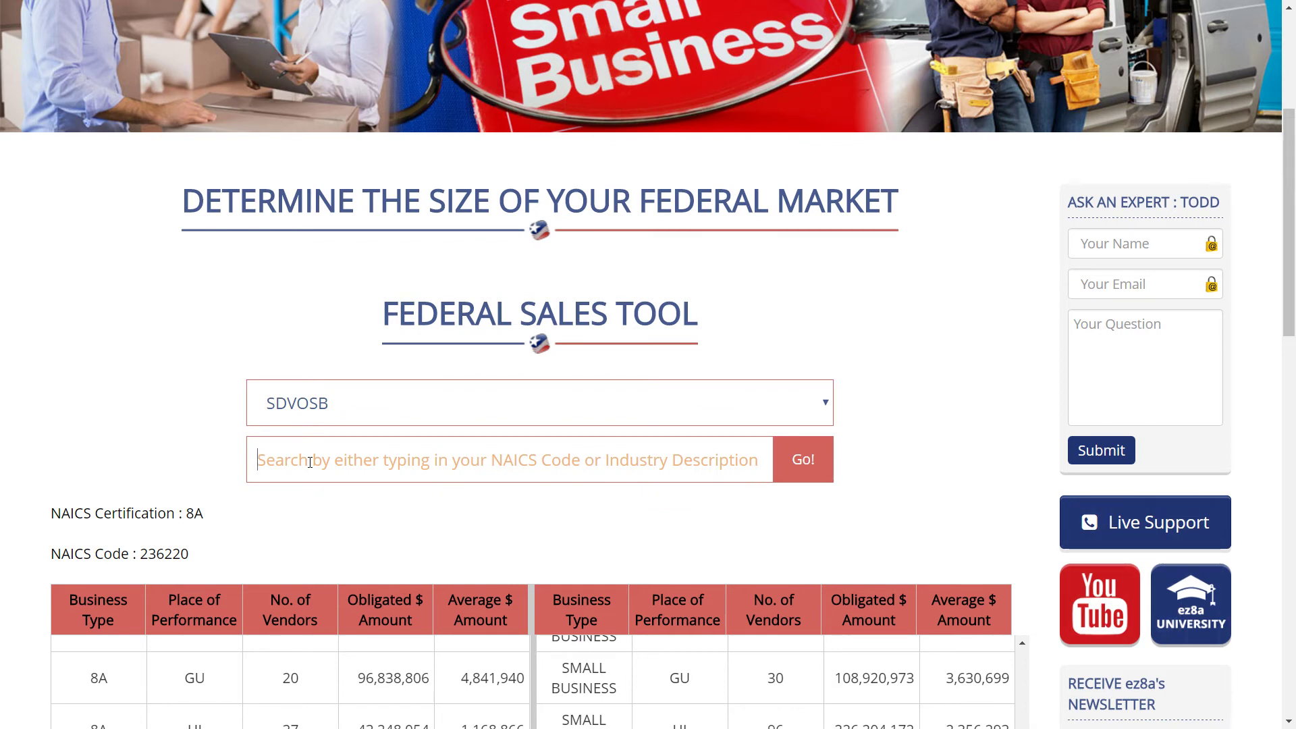
type("236220")
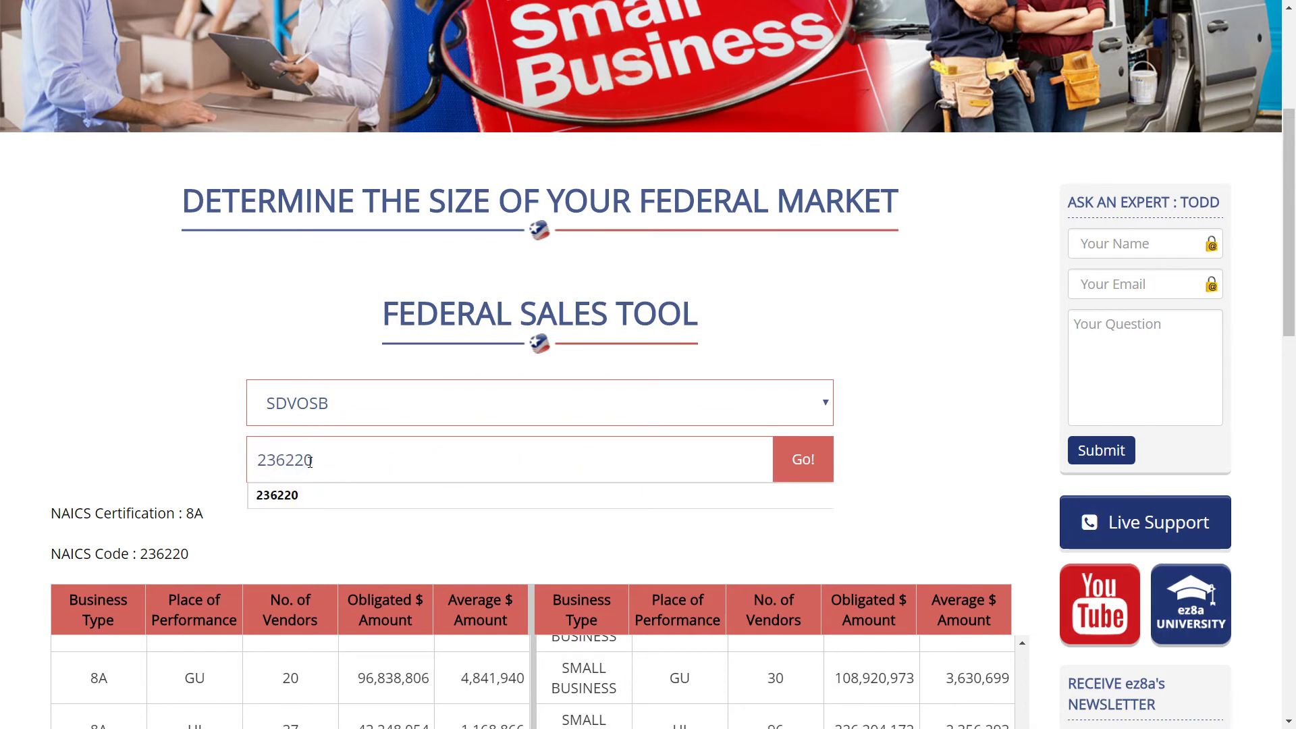
left_click(798, 463)
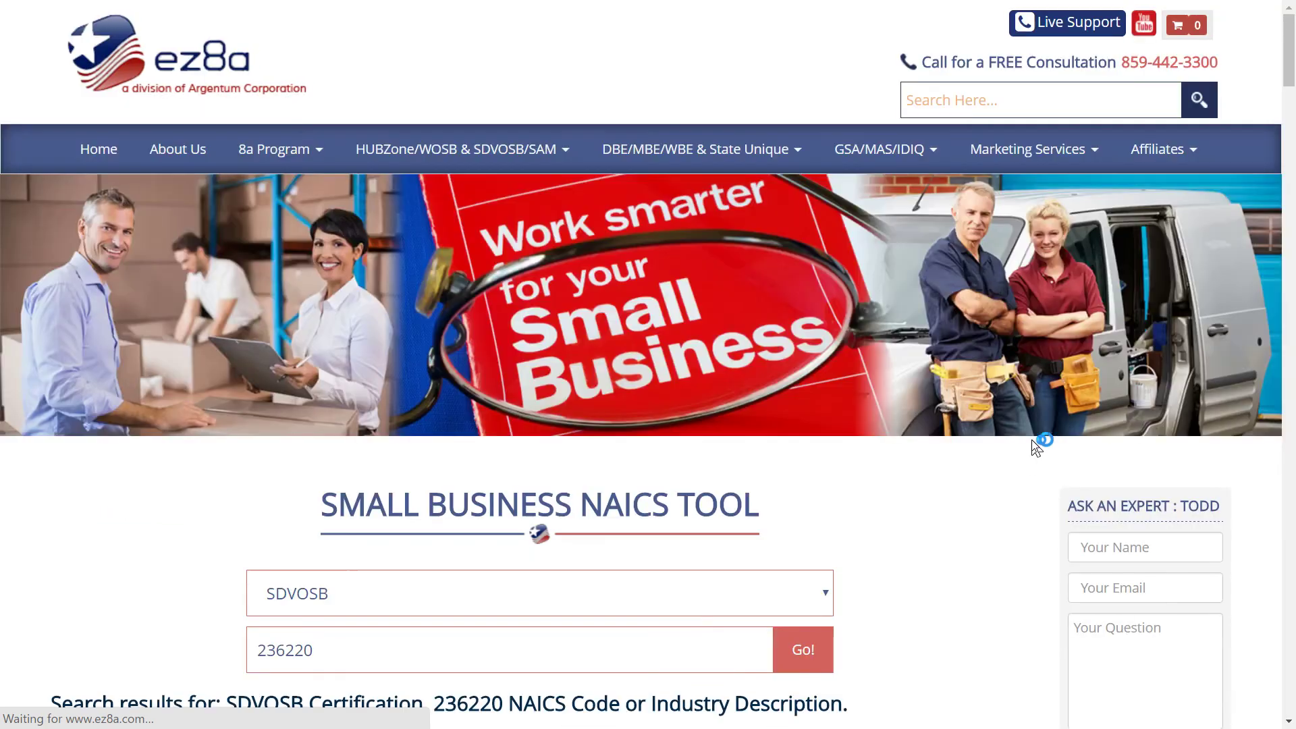
Step: Open the first 236220 result to show SDVOSB versus small business spending by state
scroll(1000, 533, "down", 7)
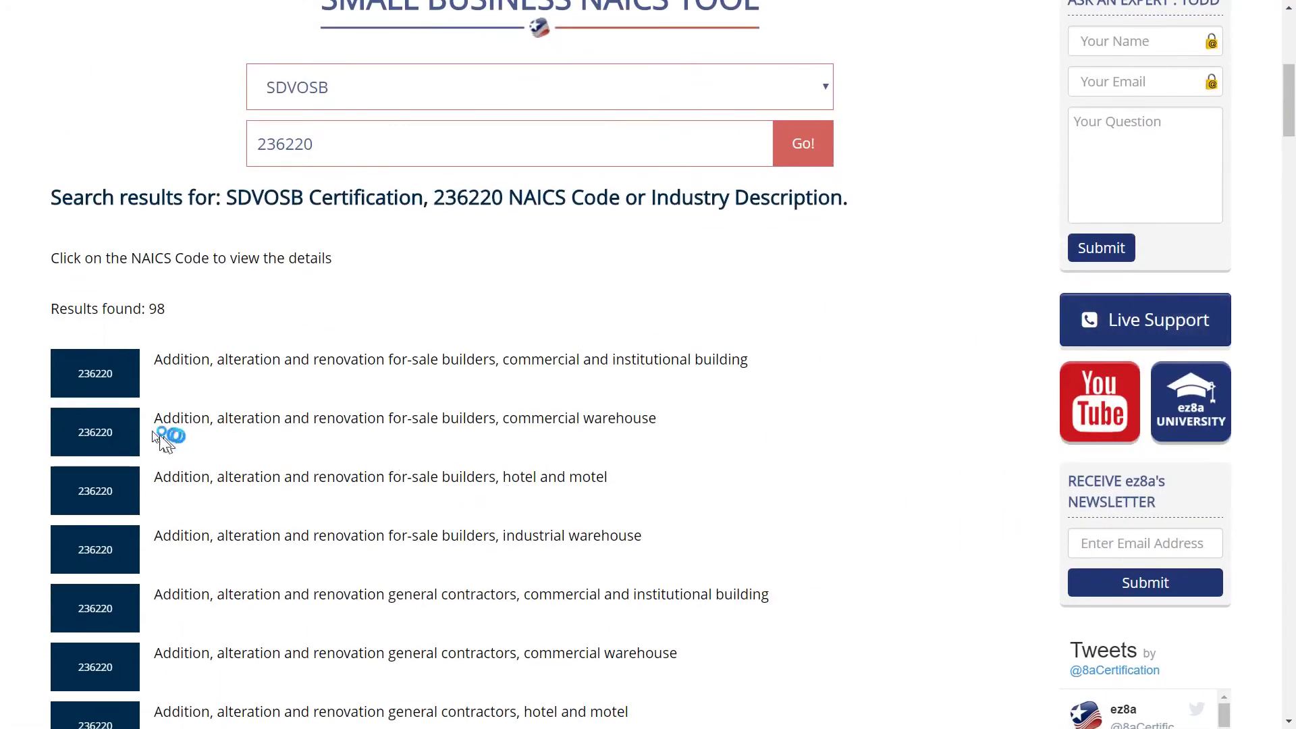
left_click(100, 371)
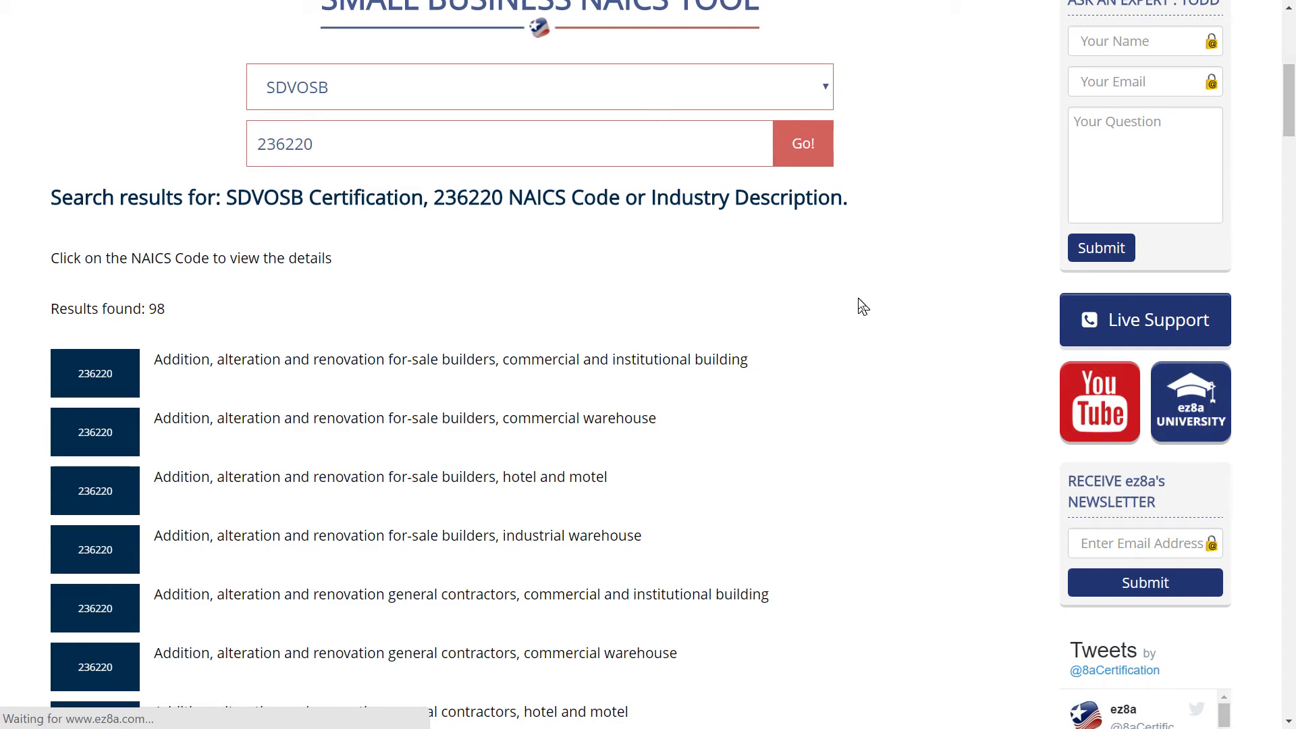
scroll(1010, 491, "down", 7)
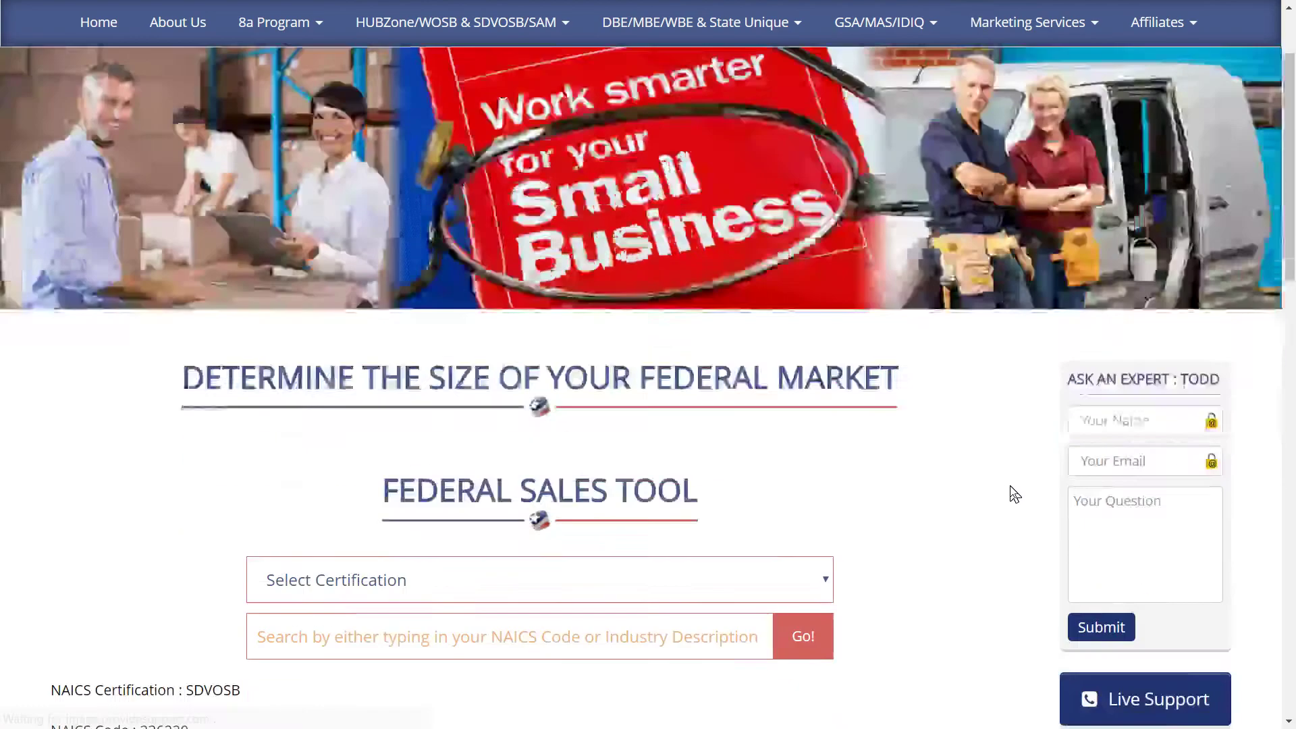
scroll(1033, 415, "down", 6)
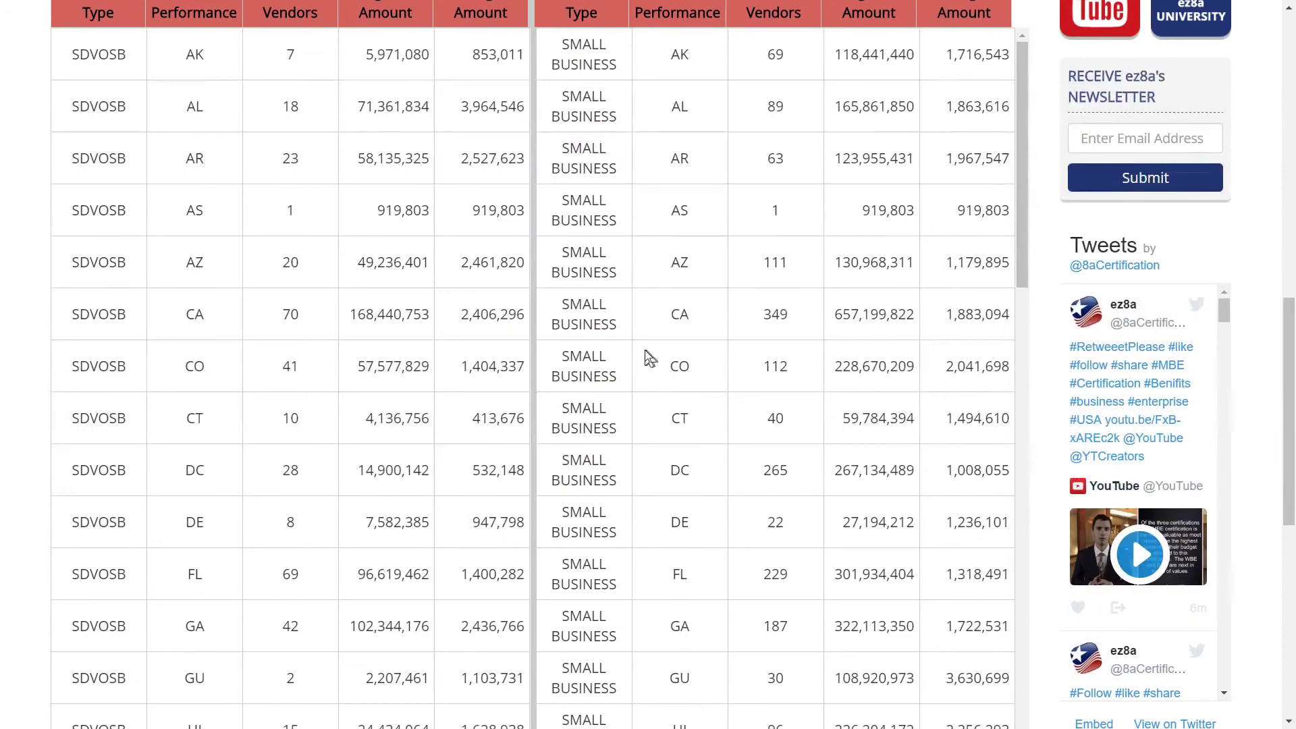
scroll(631, 353, "down", 8)
scroll(311, 434, "down", 12)
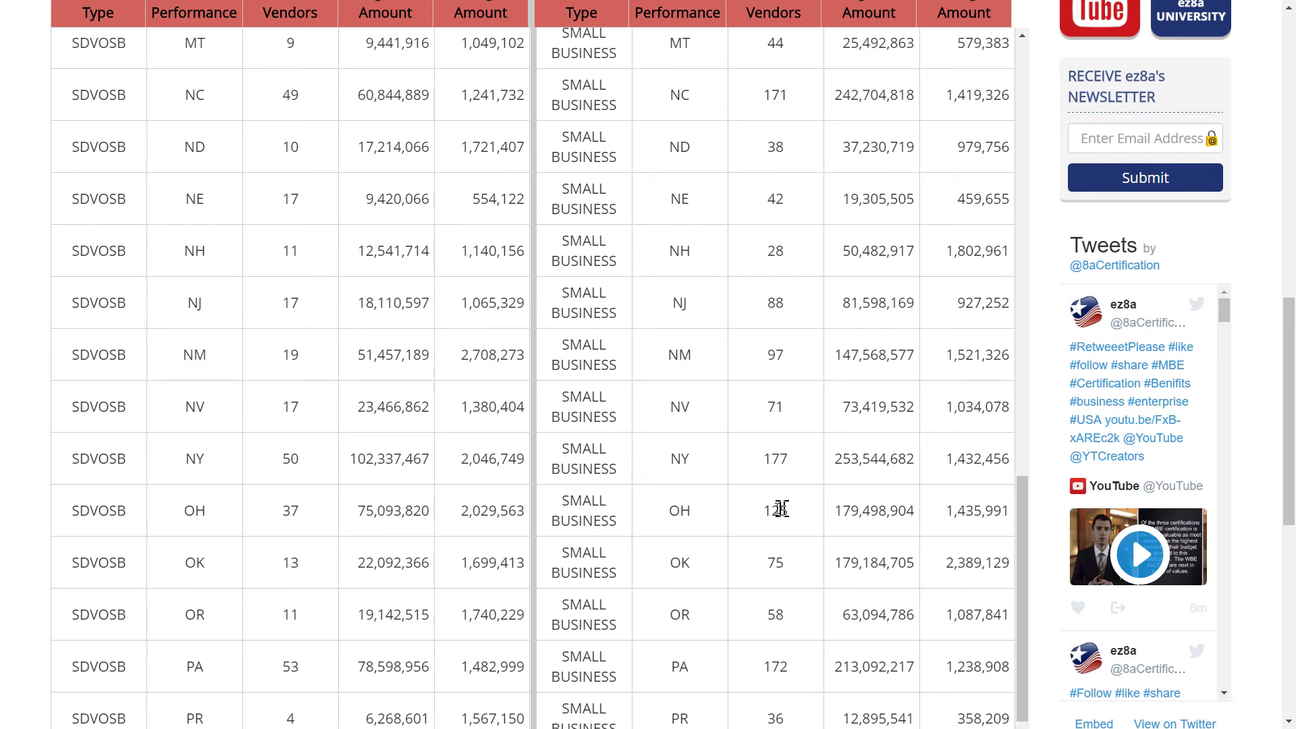
scroll(376, 445, "up", 3)
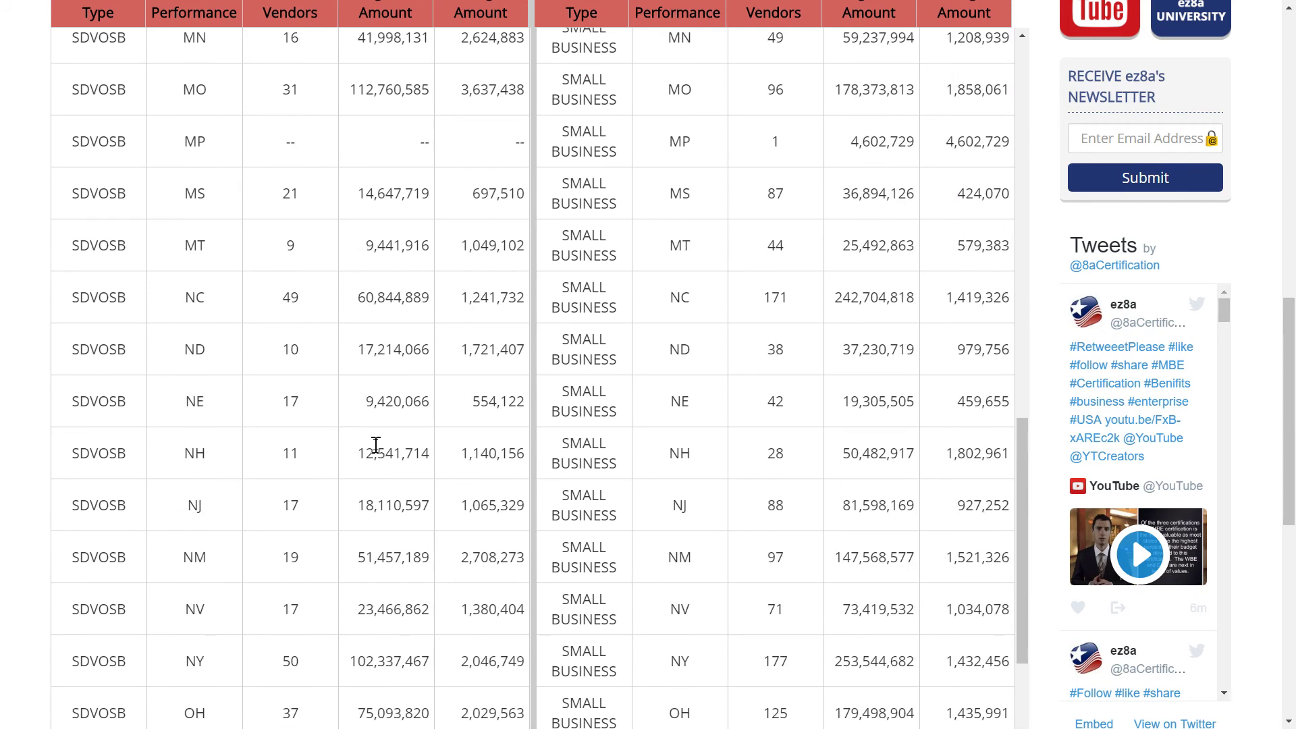
scroll(267, 438, "up", 9)
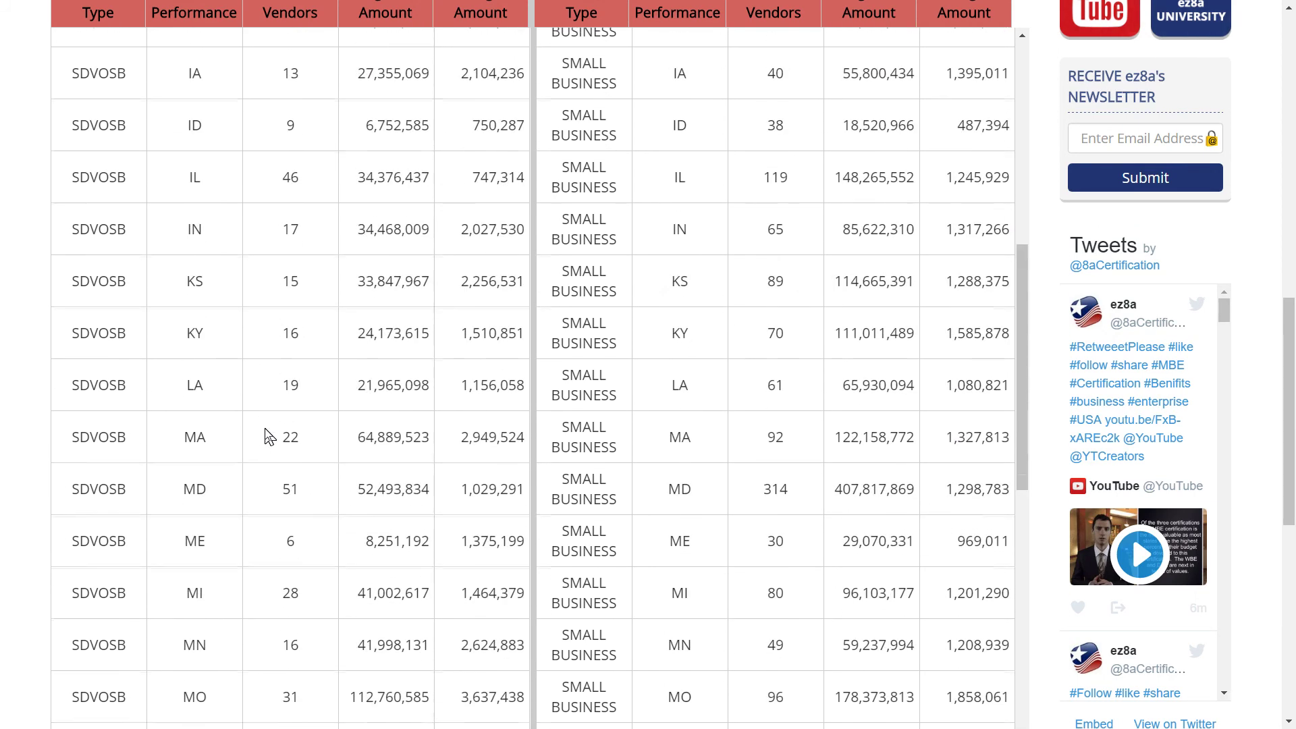
scroll(267, 438, "up", 3)
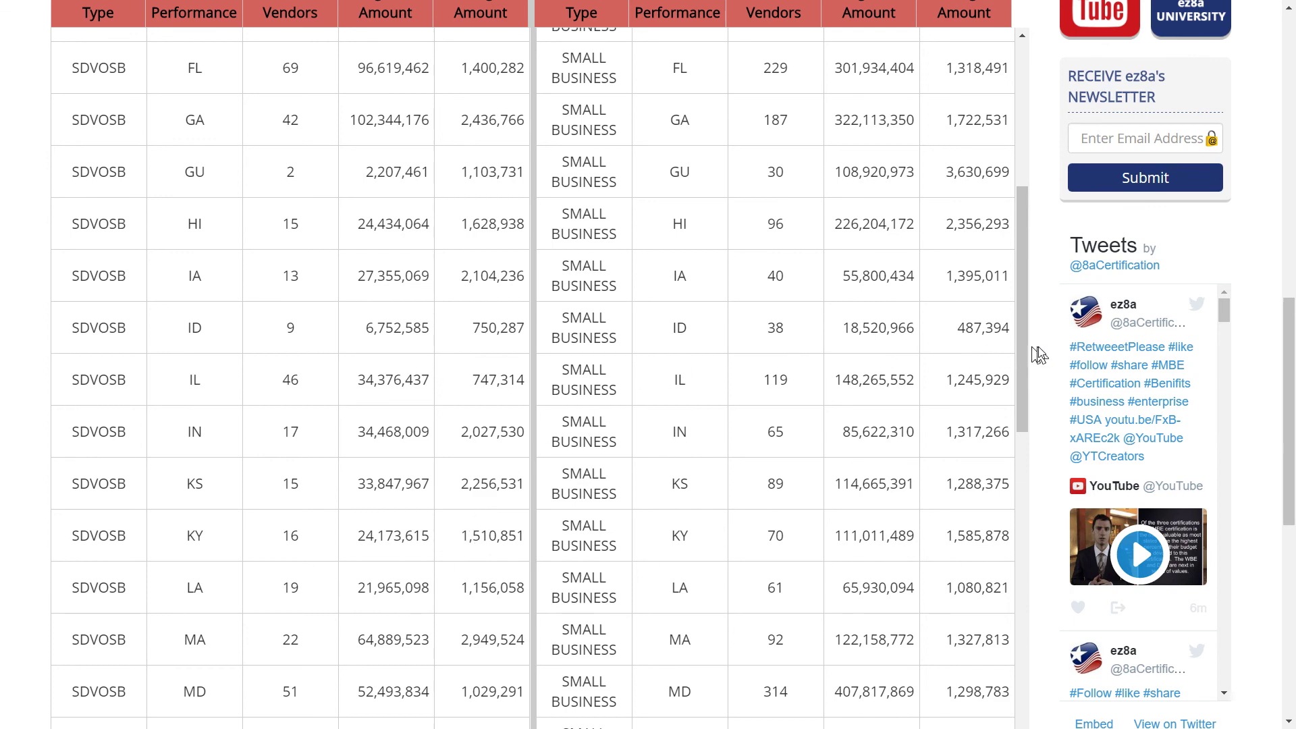
scroll(1042, 360, "up", 5)
scroll(1045, 355, "up", 5)
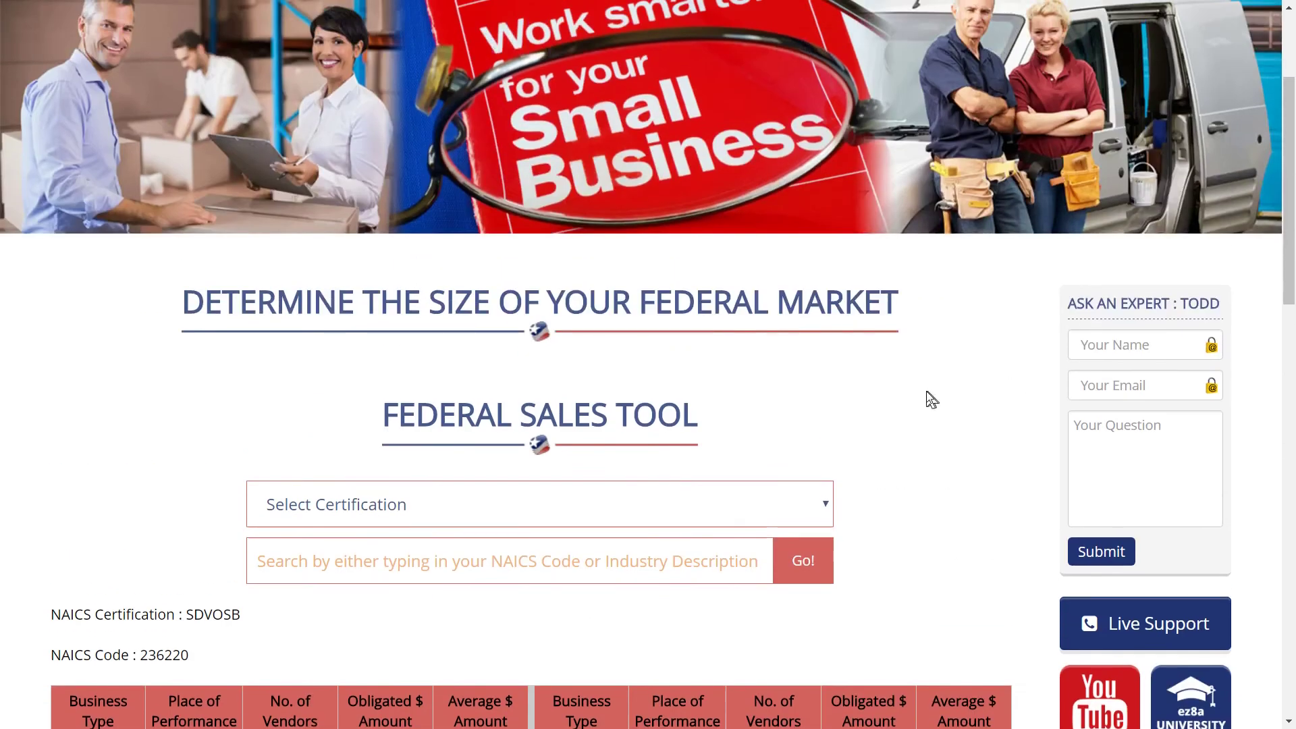